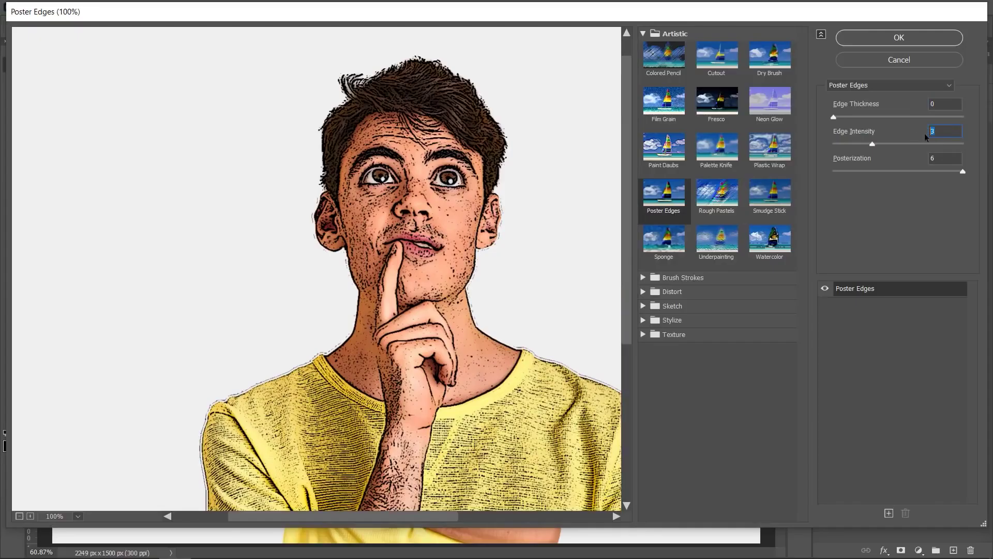
Set Poster Edges edge intensity to 0, then apply Oil Paint with values 4 and 3.
{"action": "left_click_drag", "start_coordinate": [924, 133], "coordinate": [910, 132]}
{"action": "left_click", "coordinate": [913, 162]}
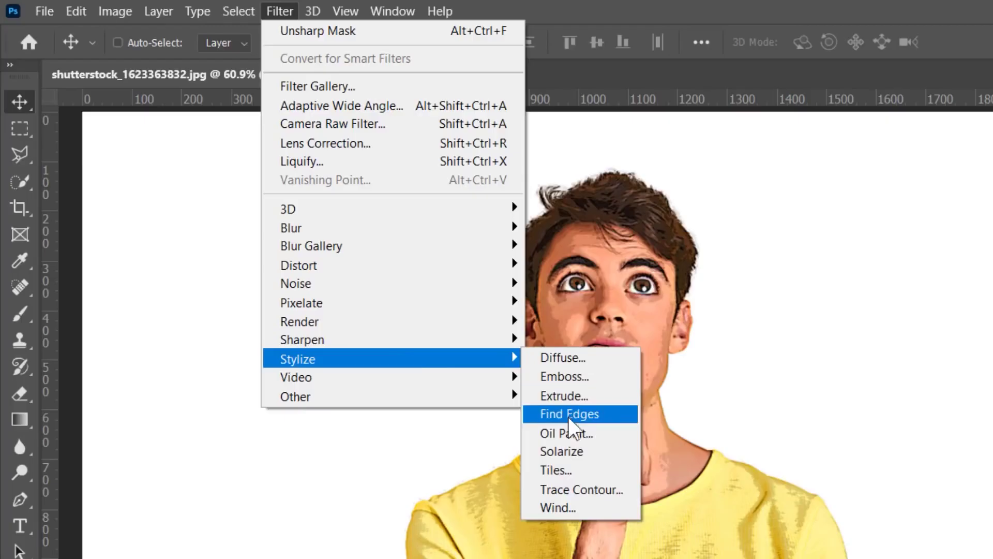
{"action": "left_click", "coordinate": [571, 434]}
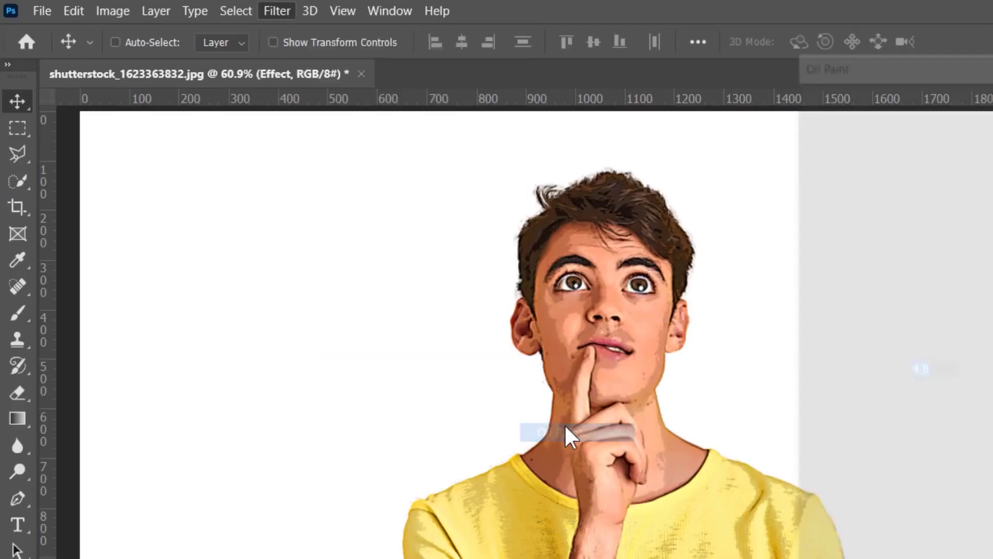
{"action": "type", "text": "4.8"}
{"action": "key", "text": "Tab"}
{"action": "type", "text": "3"}
{"action": "key", "text": "Tab"}
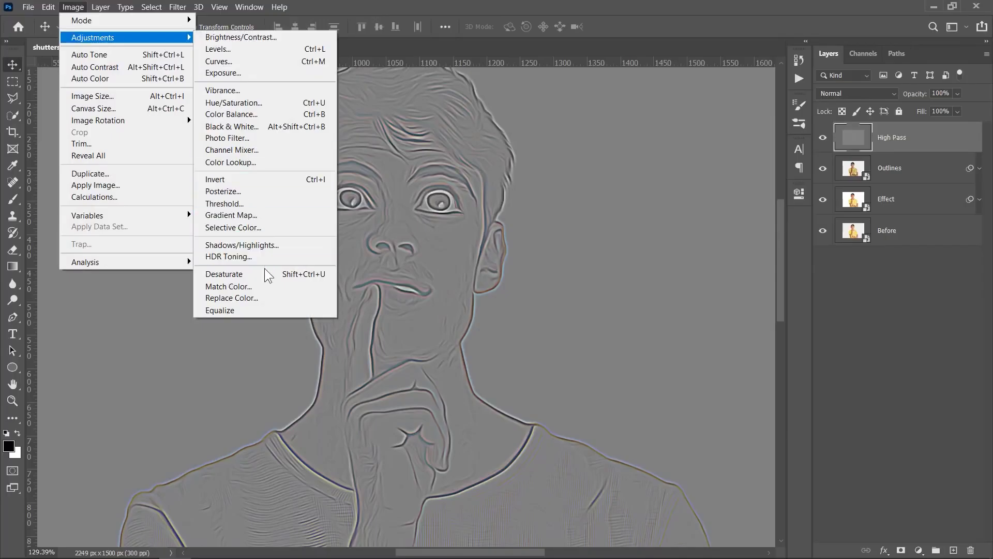
Desaturate the high-pass layer and set its blend mode to Overlay.
{"action": "left_click", "coordinate": [264, 269]}
{"action": "left_click", "coordinate": [829, 96]}
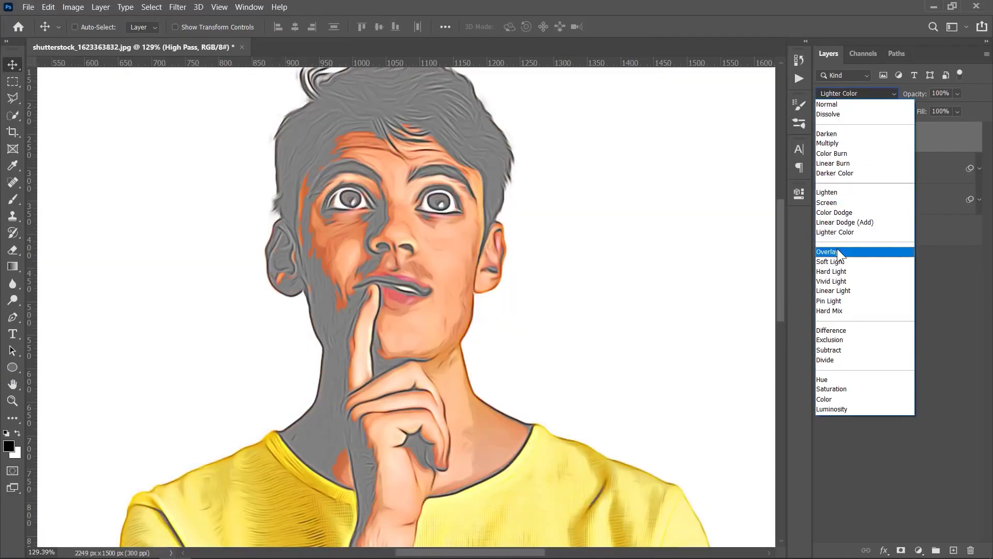
{"action": "left_click", "coordinate": [838, 249]}
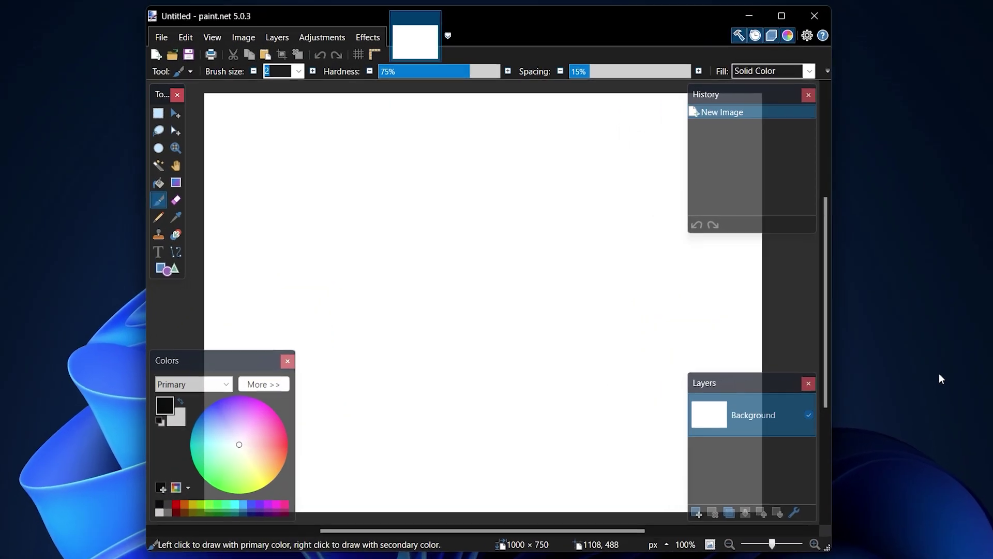
Open photo.png in paint.net.
{"action": "left_click", "coordinate": [158, 36]}
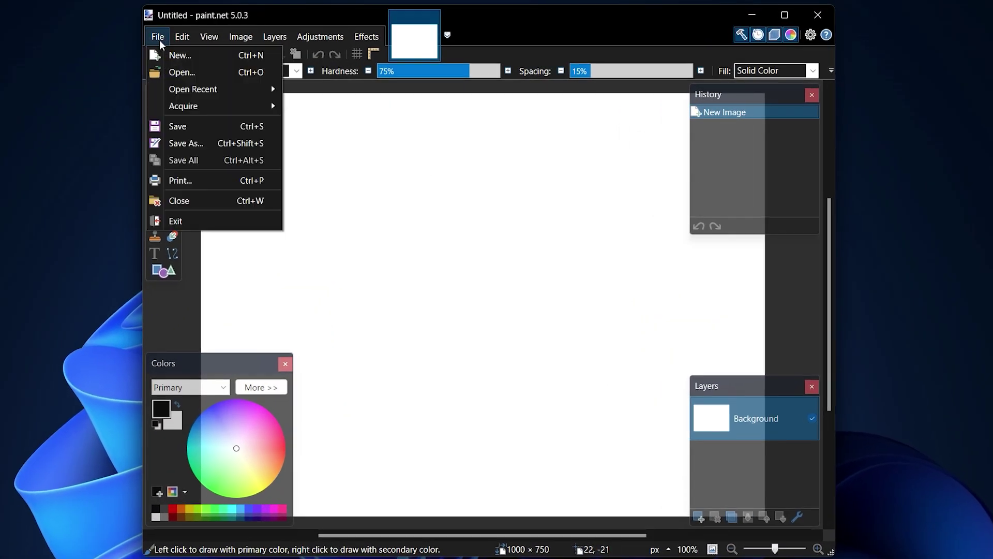
{"action": "left_click", "coordinate": [202, 77]}
{"action": "double_click", "coordinate": [399, 259]}
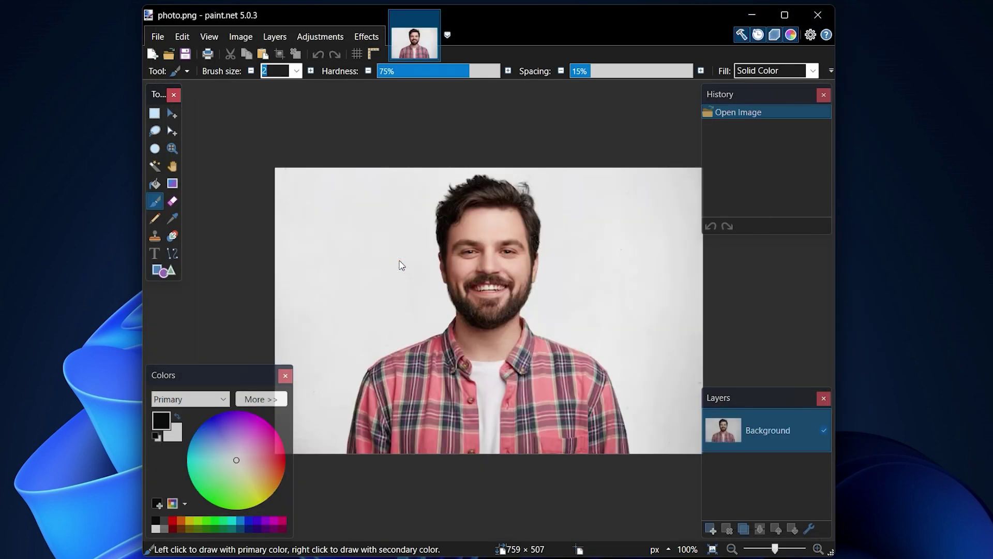
Apply Ink Sketch with coloring at 66 and ink outline at 99.
{"action": "left_click", "coordinate": [368, 37]}
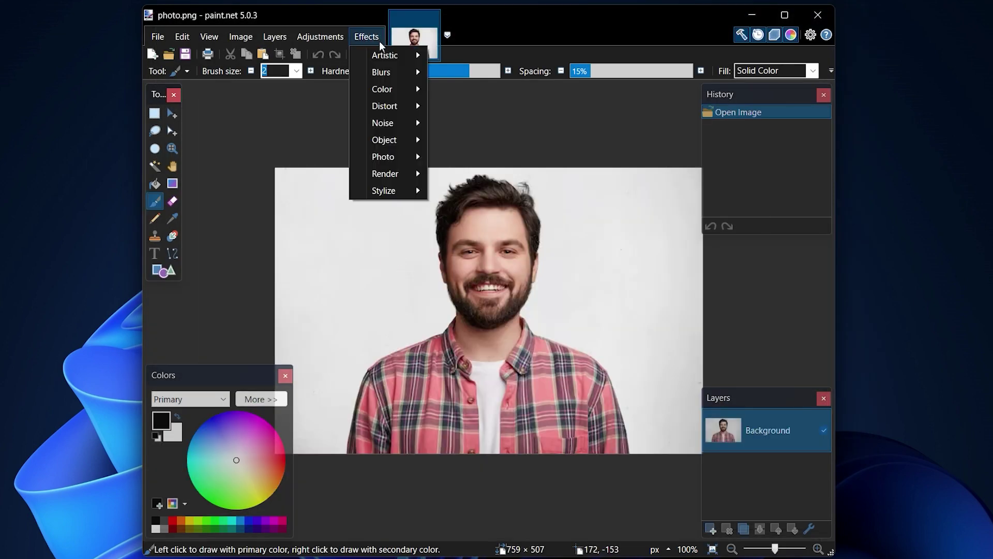
{"action": "mouse_move", "coordinate": [408, 55]}
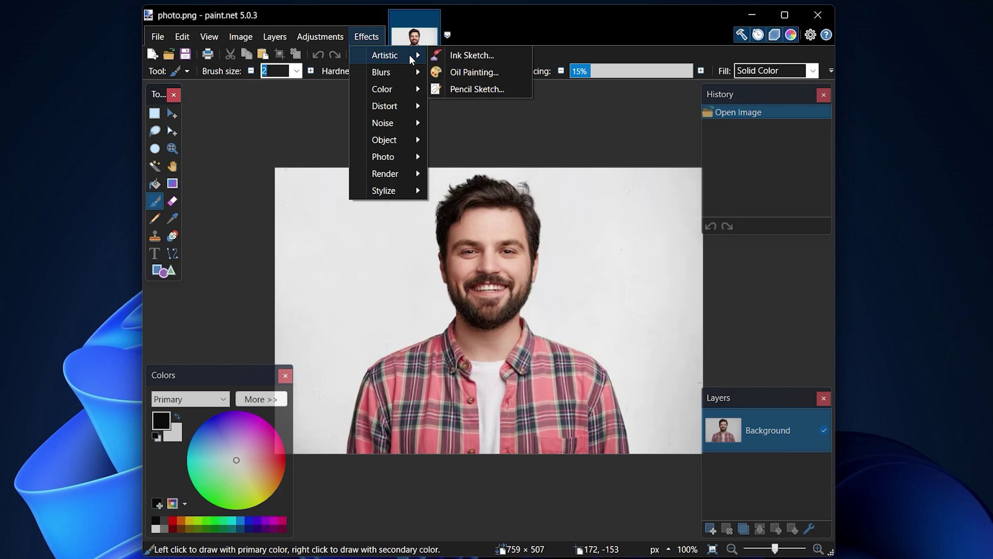
{"action": "left_click", "coordinate": [499, 55]}
{"action": "left_click_drag", "start_coordinate": [477, 233], "coordinate": [686, 218]}
{"action": "mouse_move", "coordinate": [664, 286]}
{"action": "left_mouse_down"}
{"action": "mouse_move", "coordinate": [617, 285]}
{"action": "mouse_move", "coordinate": [687, 286]}
{"action": "left_mouse_up"}
{"action": "mouse_move", "coordinate": [663, 251]}
{"action": "left_mouse_down"}
{"action": "mouse_move", "coordinate": [763, 262]}
{"action": "mouse_move", "coordinate": [592, 257]}
{"action": "left_mouse_up"}
{"action": "key", "text": "Return"}
Set up Pencil Sketch with range 5.6 and the maximum pencil tip size.
{"action": "left_click", "coordinate": [366, 37]}
{"action": "mouse_move", "coordinate": [413, 73]}
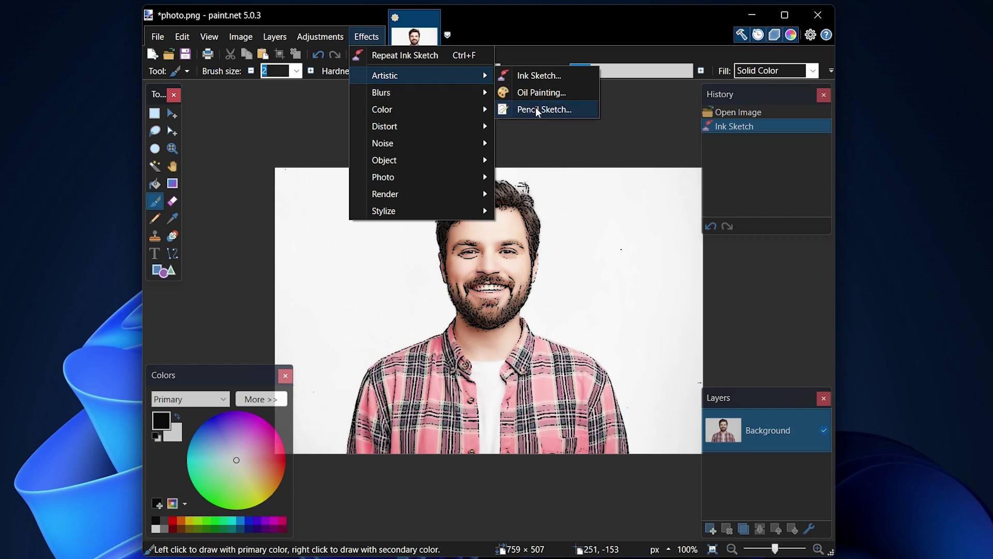
{"action": "left_click", "coordinate": [537, 108]}
{"action": "left_click_drag", "start_coordinate": [486, 235], "coordinate": [716, 191]}
{"action": "mouse_move", "coordinate": [686, 258]}
{"action": "left_mouse_down"}
{"action": "mouse_move", "coordinate": [657, 258]}
{"action": "mouse_move", "coordinate": [706, 260]}
{"action": "left_mouse_up"}
{"action": "left_click_drag", "start_coordinate": [618, 224], "coordinate": [761, 225]}
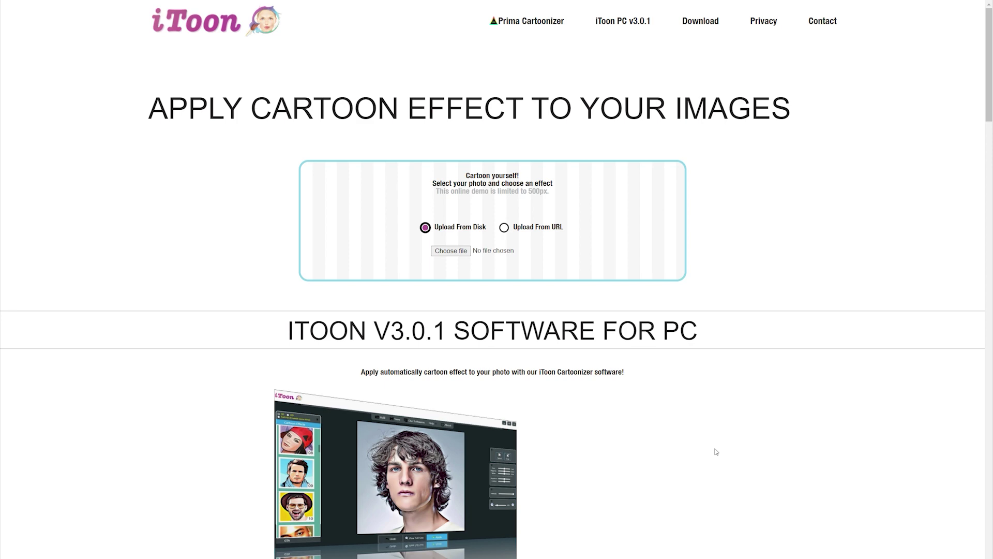
Select photo.png for upload and scroll through the numbered cartoon effect gallery.
{"action": "left_click", "coordinate": [466, 255]}
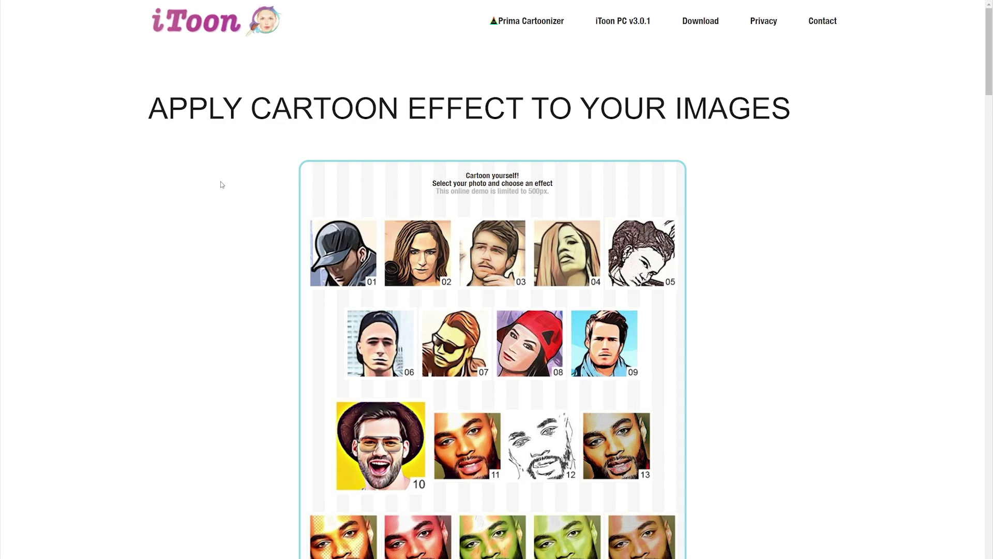
{"action": "scroll", "coordinate": [222, 184], "scroll_direction": "down", "scroll_amount": 12}
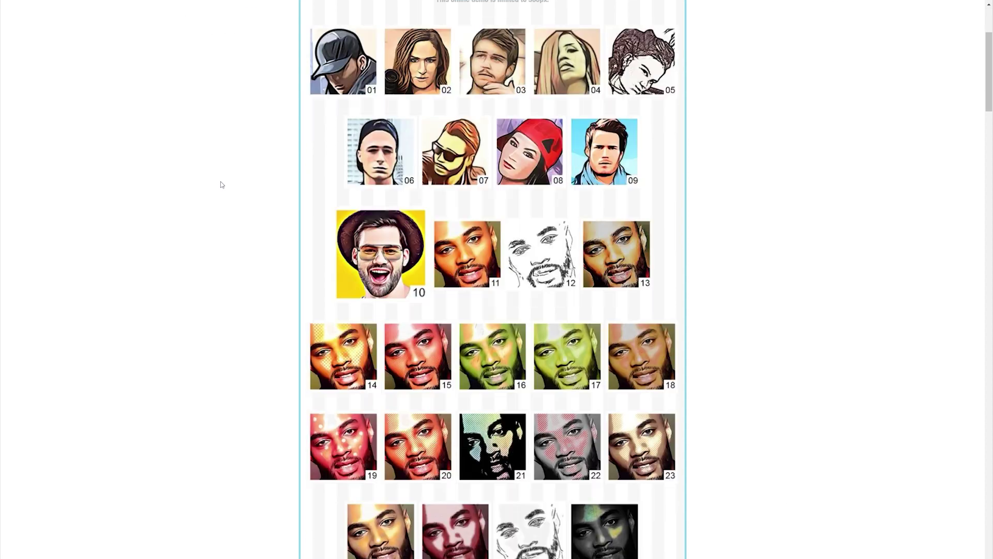
{"action": "scroll", "coordinate": [220, 184], "scroll_direction": "up", "scroll_amount": 6}
{"action": "scroll", "coordinate": [220, 184], "scroll_direction": "up", "scroll_amount": 2}
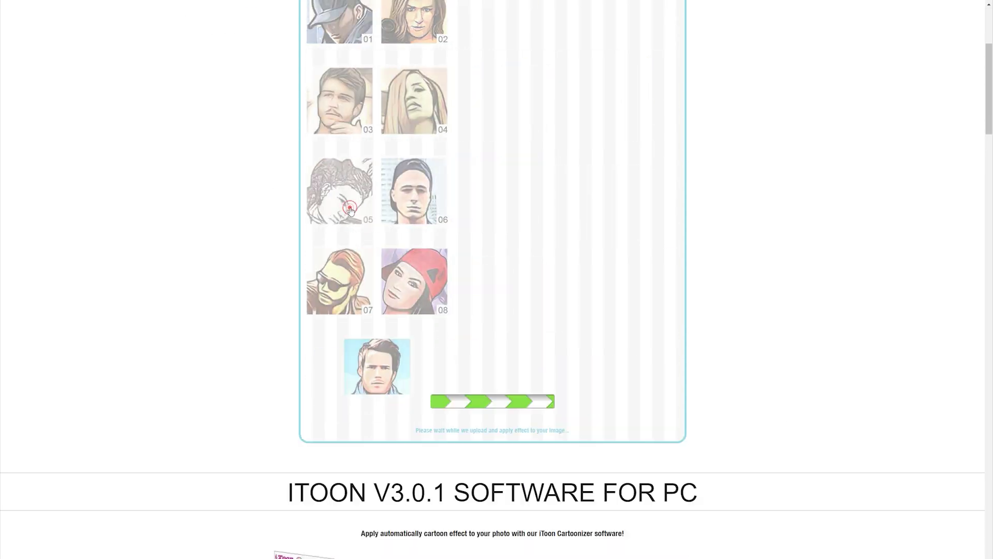
{"action": "scroll", "coordinate": [899, 251], "scroll_direction": "up", "scroll_amount": 4}
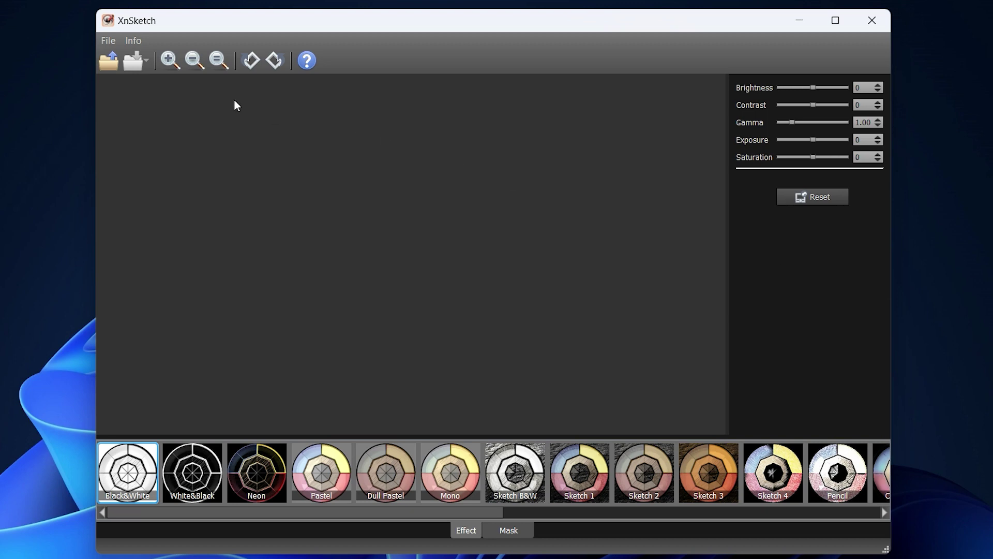
Open photo.png in XnSketch.
{"action": "left_click", "coordinate": [101, 39]}
{"action": "left_click", "coordinate": [139, 58]}
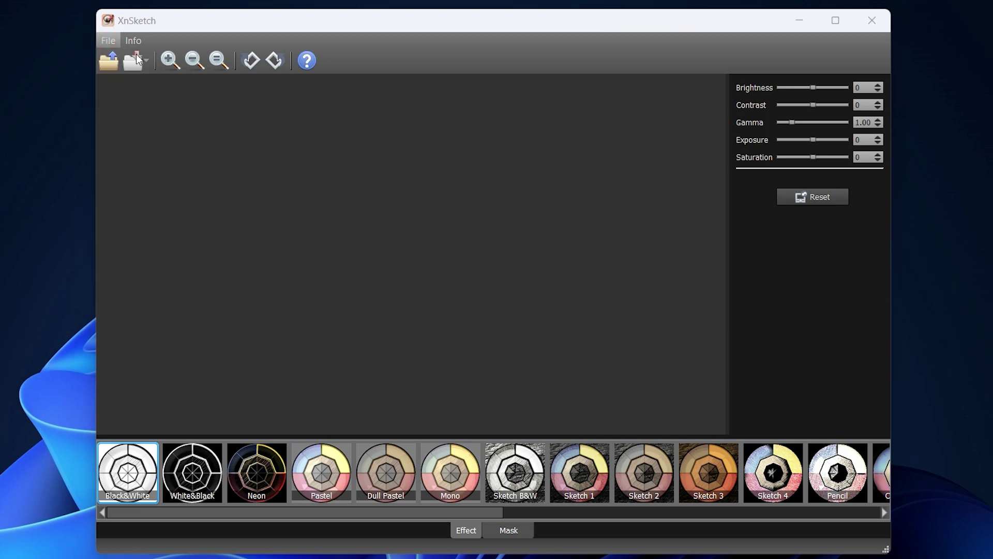
{"action": "double_click", "coordinate": [471, 332]}
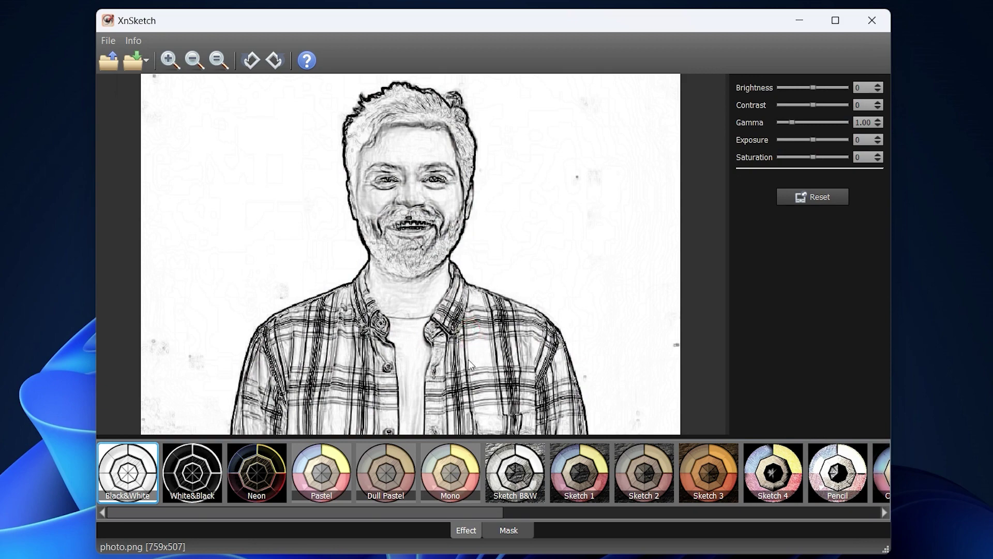
Try Sketch 4 and Cartoon 1, then use Cartoon 2 with saturation -16 and contrast -35.
{"action": "left_click", "coordinate": [773, 471]}
{"action": "scroll", "coordinate": [759, 477], "scroll_direction": "down", "scroll_amount": 5}
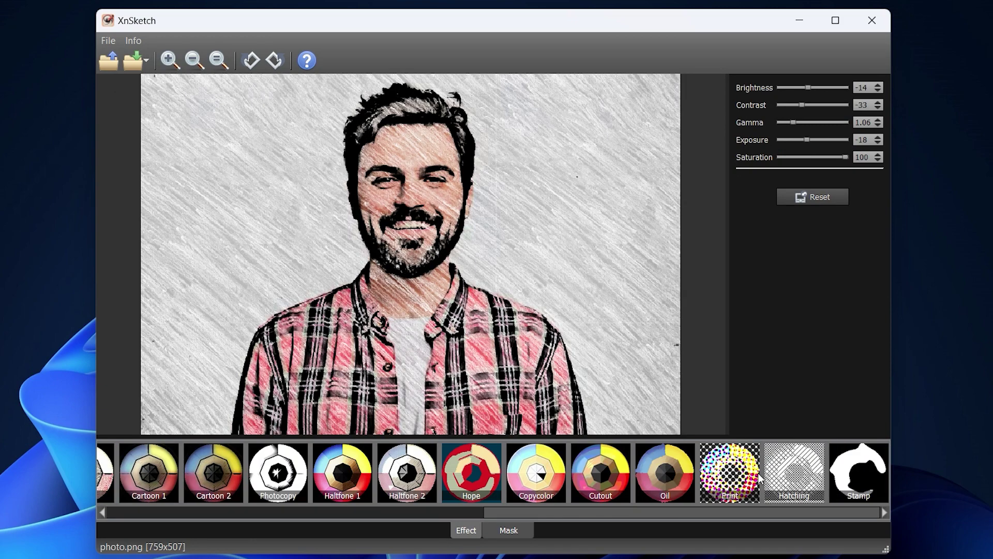
{"action": "left_click", "coordinate": [130, 469]}
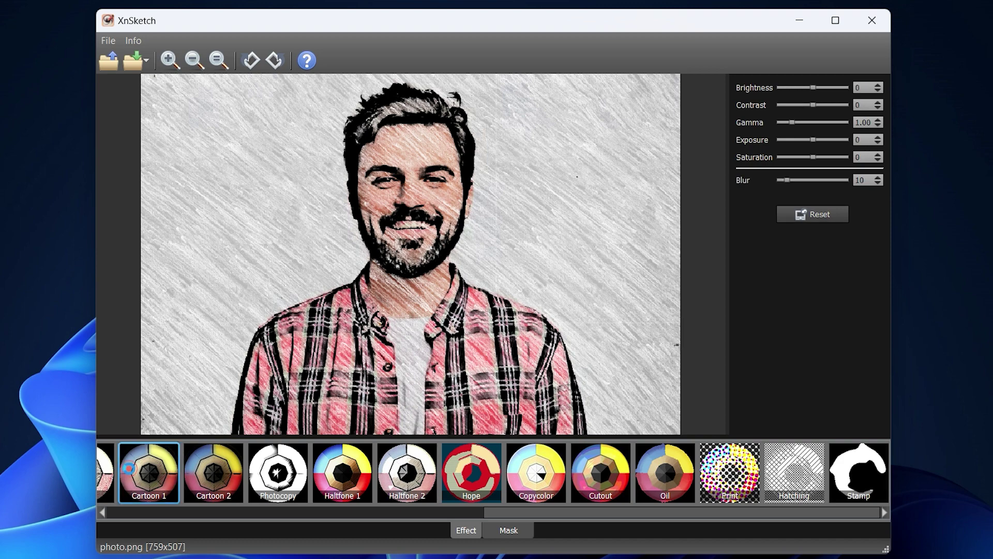
{"action": "left_click", "coordinate": [219, 479]}
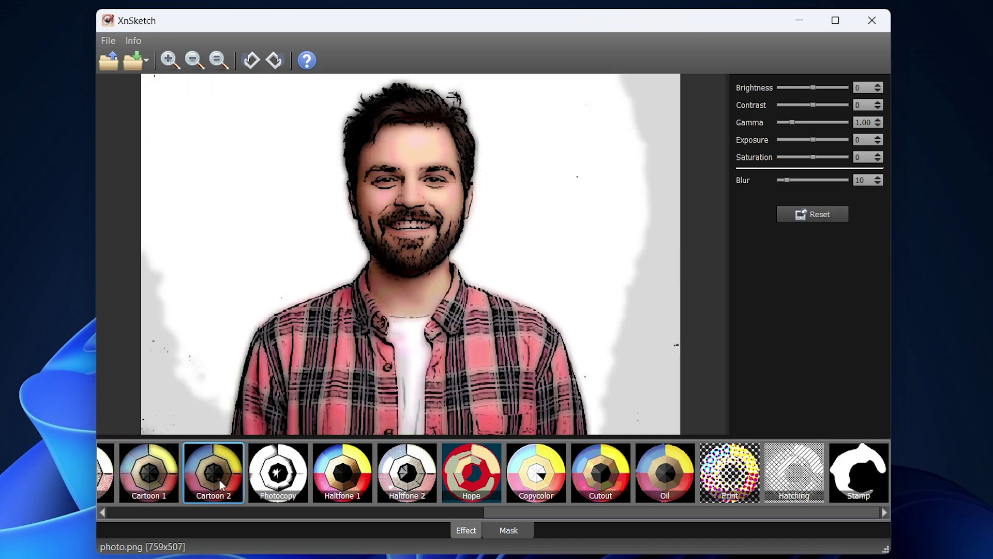
{"action": "left_click_drag", "start_coordinate": [813, 157], "coordinate": [807, 157]}
{"action": "mouse_move", "coordinate": [813, 105]}
{"action": "left_mouse_down"}
{"action": "mouse_move", "coordinate": [777, 105]}
{"action": "mouse_move", "coordinate": [812, 105]}
{"action": "mouse_move", "coordinate": [801, 105]}
{"action": "left_mouse_up"}
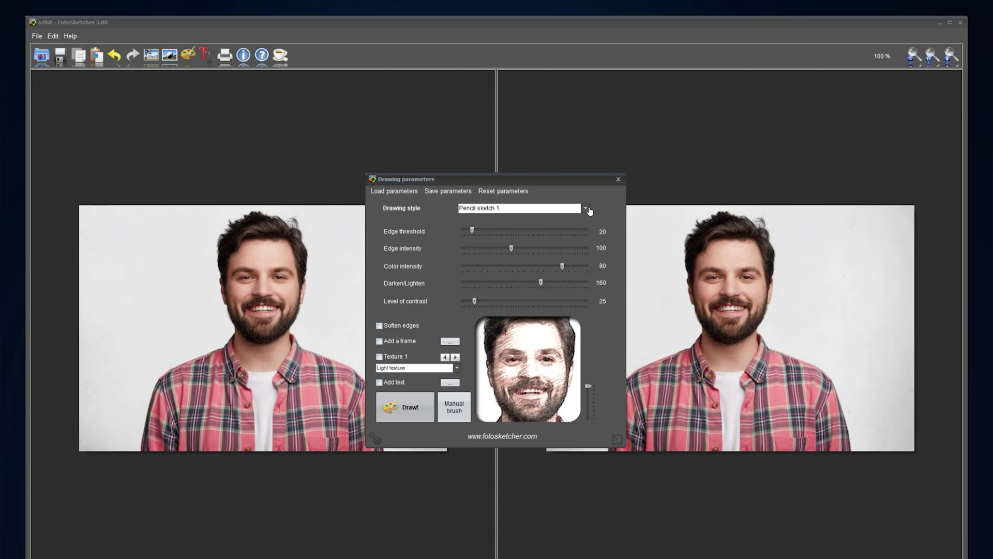
Choose Cartoon 1 with more strength, less simplification, and colour intensity 110.
{"action": "left_click", "coordinate": [586, 209]}
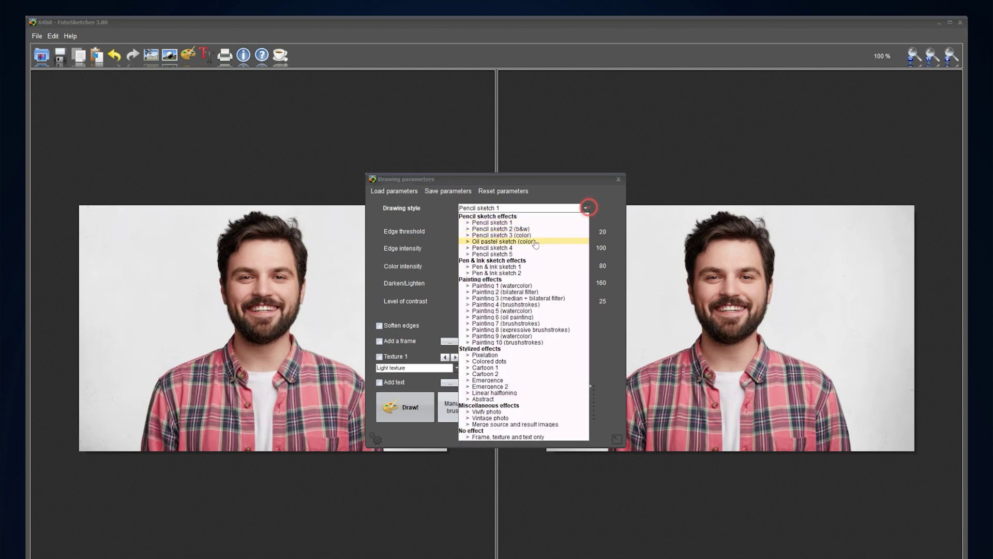
{"action": "left_click", "coordinate": [503, 367]}
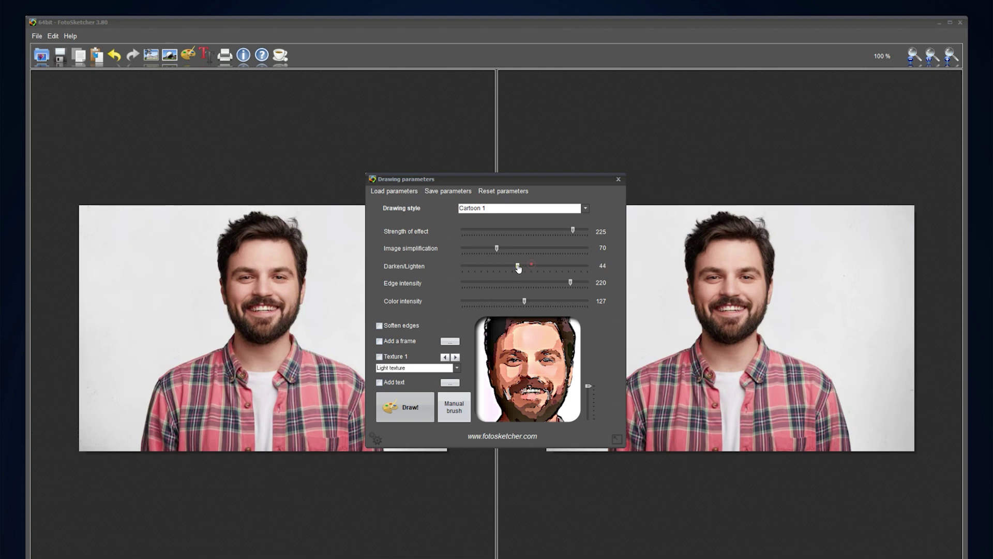
{"action": "left_click_drag", "start_coordinate": [492, 266], "coordinate": [505, 283]}
{"action": "left_click_drag", "start_coordinate": [573, 229], "coordinate": [588, 230]}
{"action": "left_click_drag", "start_coordinate": [497, 248], "coordinate": [492, 248]}
{"action": "left_click_drag", "start_coordinate": [524, 303], "coordinate": [516, 305]}
Turn on Soften edges, render the cartoon drawing, and close the parameters window.
{"action": "left_click", "coordinate": [407, 324]}
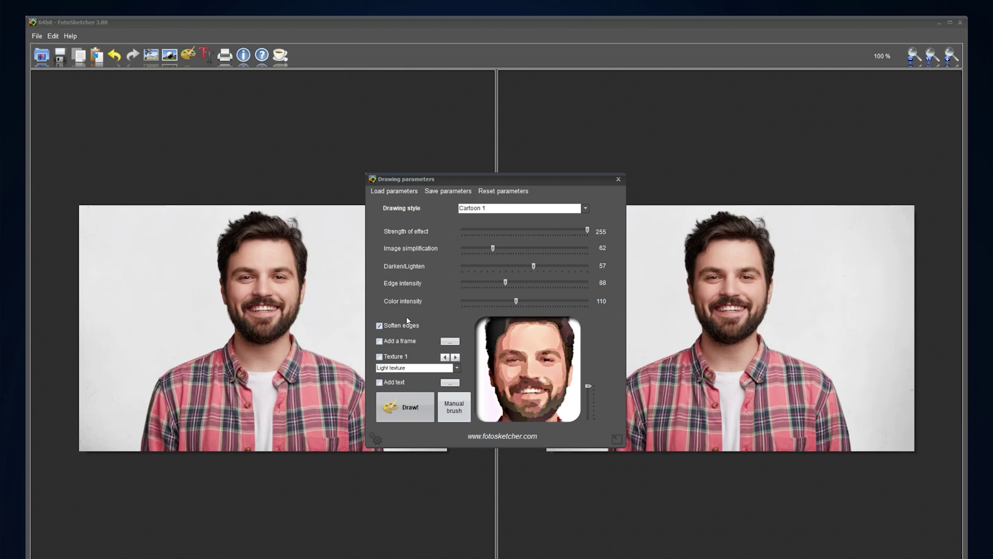
{"action": "left_click", "coordinate": [405, 407]}
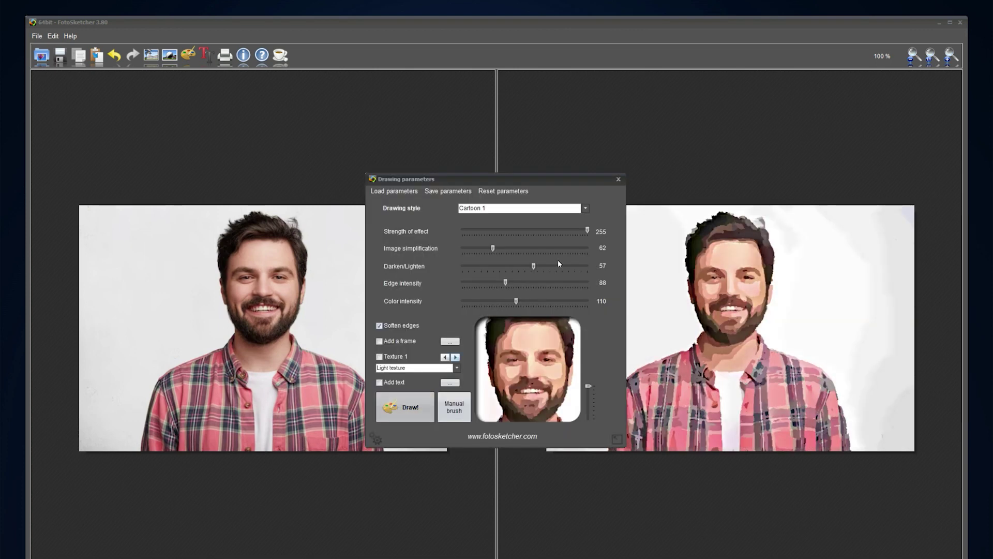
{"action": "left_click", "coordinate": [618, 179]}
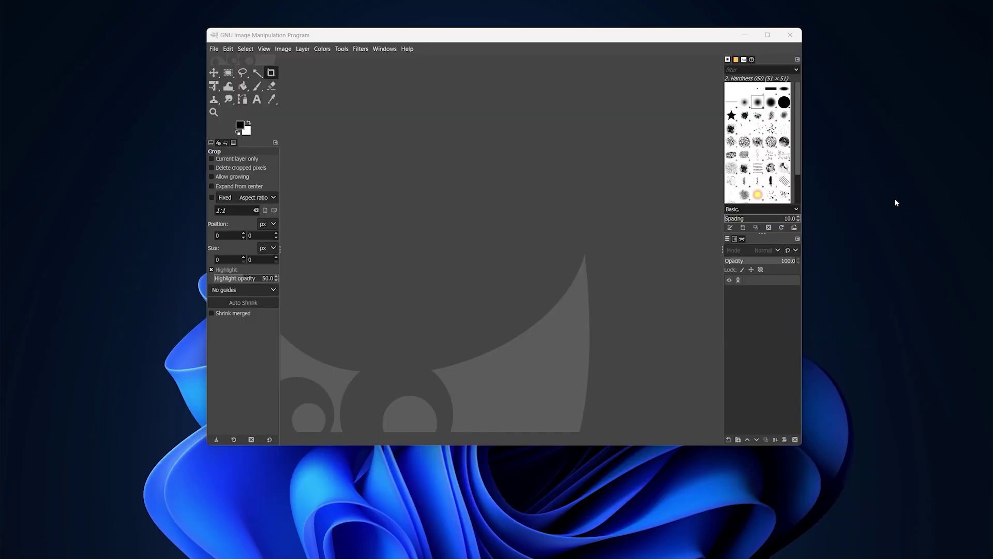
Open photo.png in GIMP.
{"action": "left_click", "coordinate": [197, 63]}
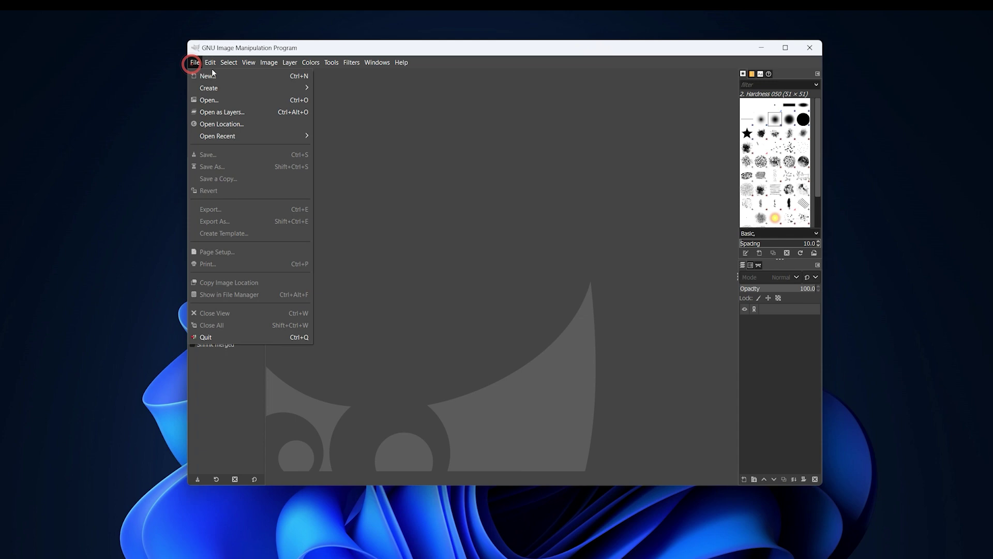
{"action": "left_click", "coordinate": [241, 99]}
{"action": "double_click", "coordinate": [155, 194]}
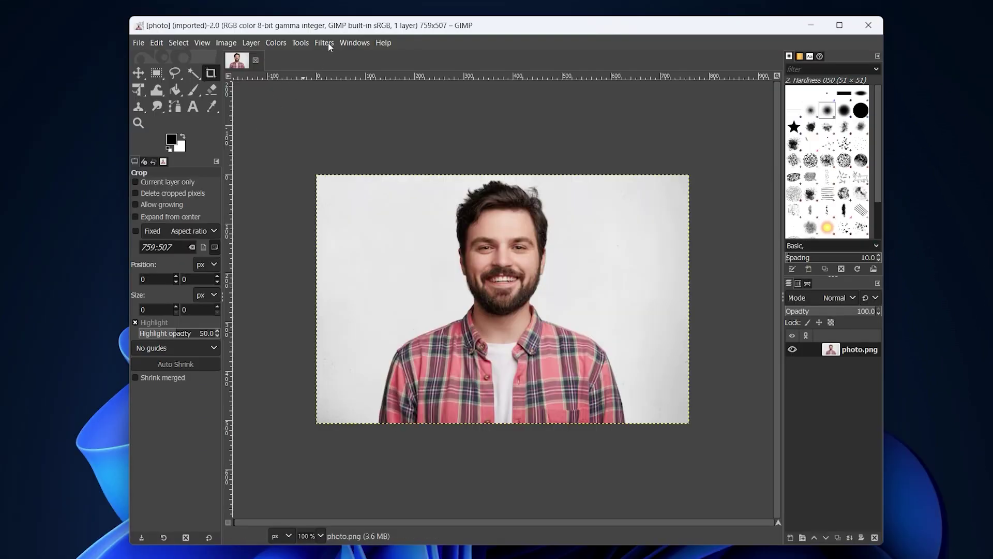
Apply the legacy Cartoon filter with mask radius 50.00 and percent black 0.744.
{"action": "left_click", "coordinate": [324, 43]}
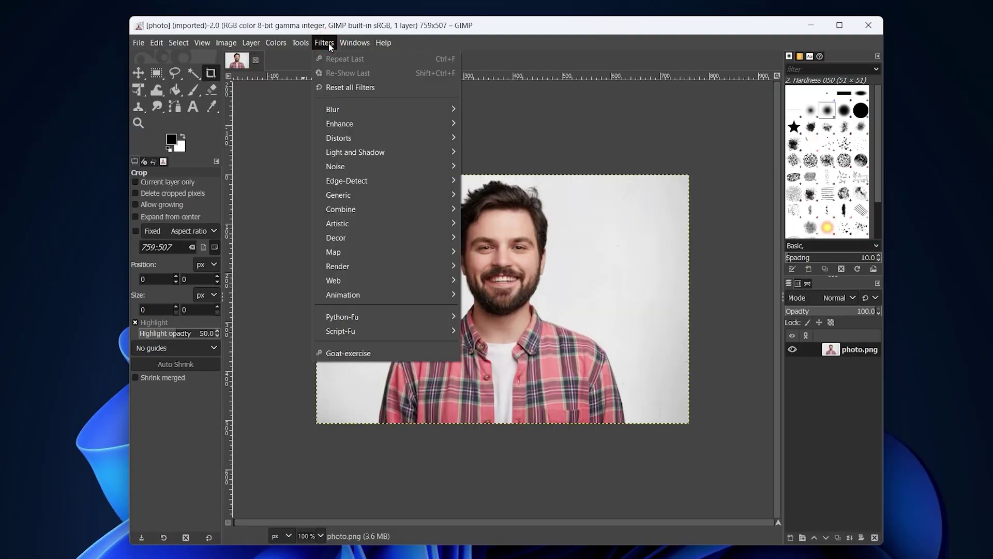
{"action": "mouse_move", "coordinate": [413, 224]}
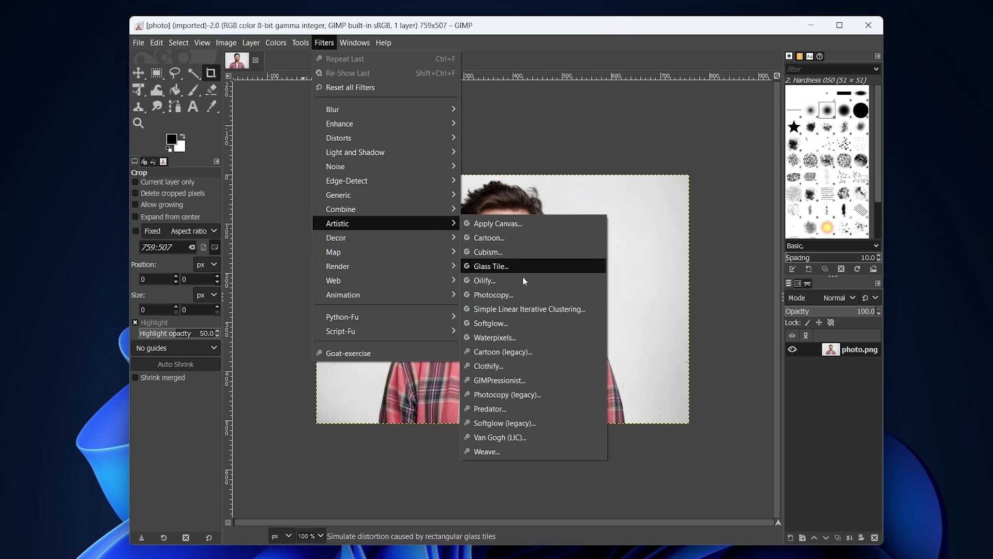
{"action": "left_click", "coordinate": [536, 352]}
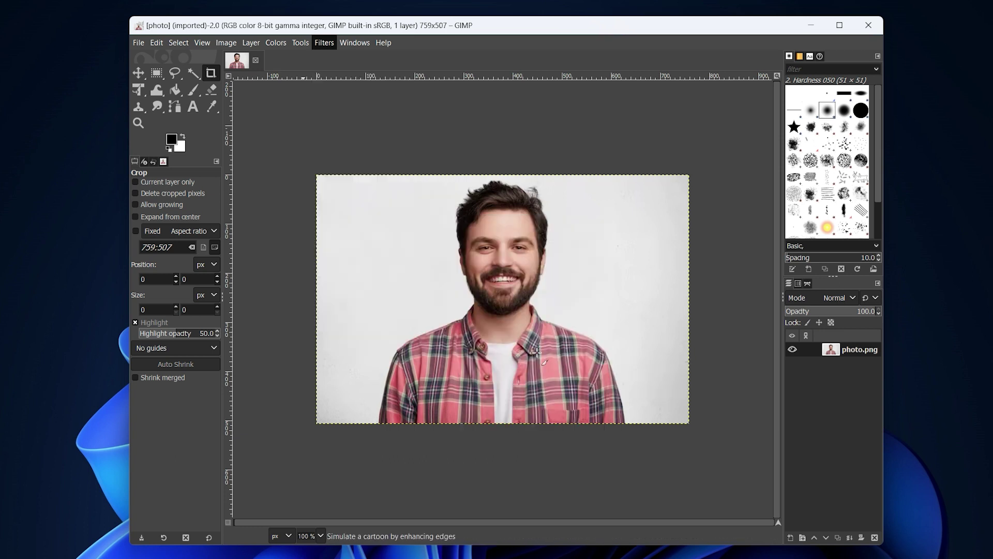
{"action": "mouse_move", "coordinate": [716, 299]}
{"action": "left_mouse_down"}
{"action": "mouse_move", "coordinate": [734, 299]}
{"action": "mouse_move", "coordinate": [703, 315]}
{"action": "mouse_move", "coordinate": [718, 315]}
{"action": "left_mouse_up"}
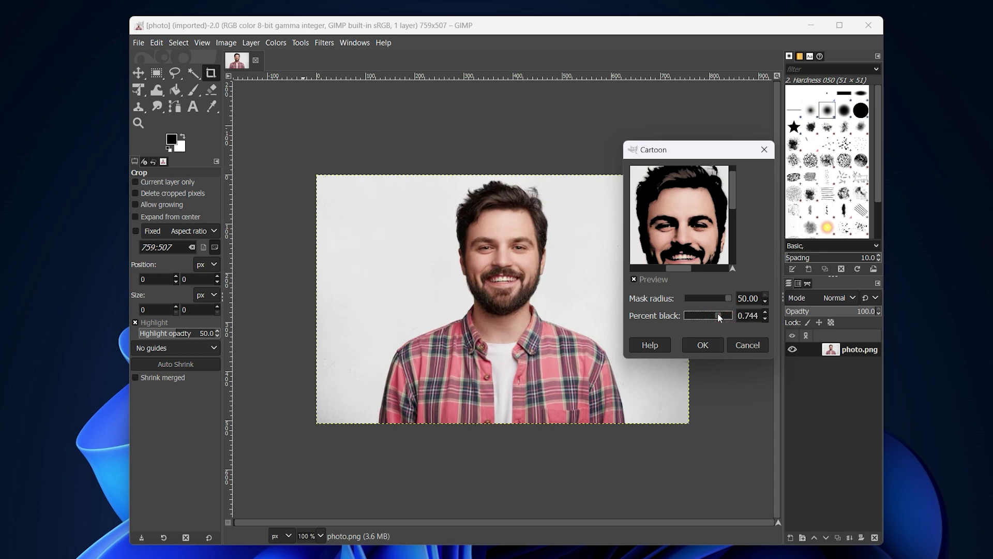
{"action": "left_click", "coordinate": [703, 345]}
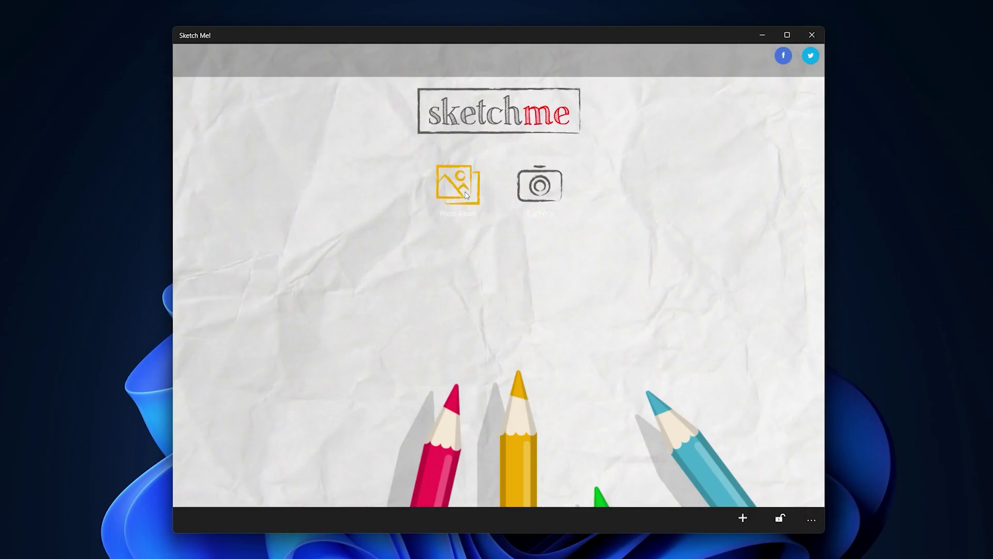
Load the portrait from the album and try white-on-black, neon outline and Pastel effects.
{"action": "left_click", "coordinate": [465, 192]}
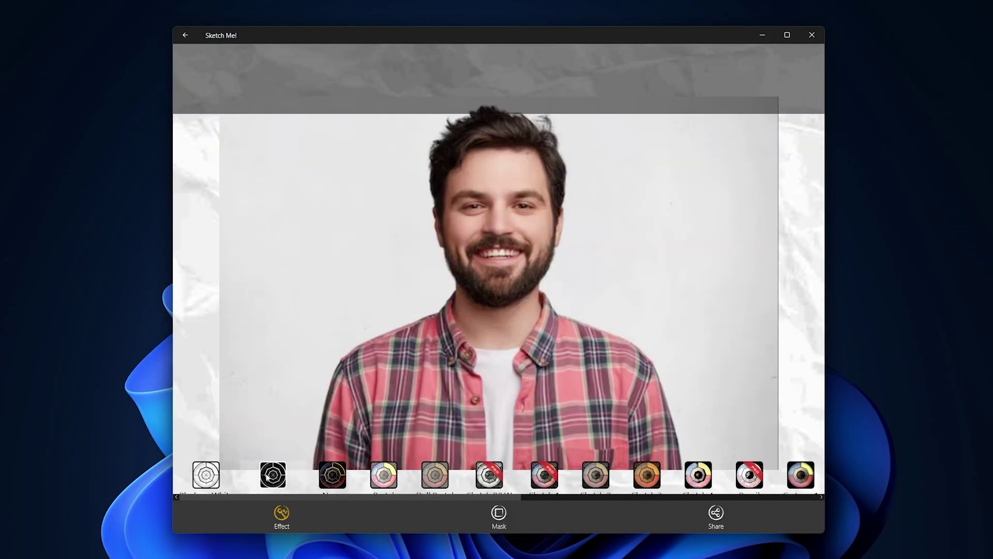
{"action": "left_click", "coordinate": [267, 477]}
{"action": "left_click", "coordinate": [332, 475]}
{"action": "left_click", "coordinate": [384, 475]}
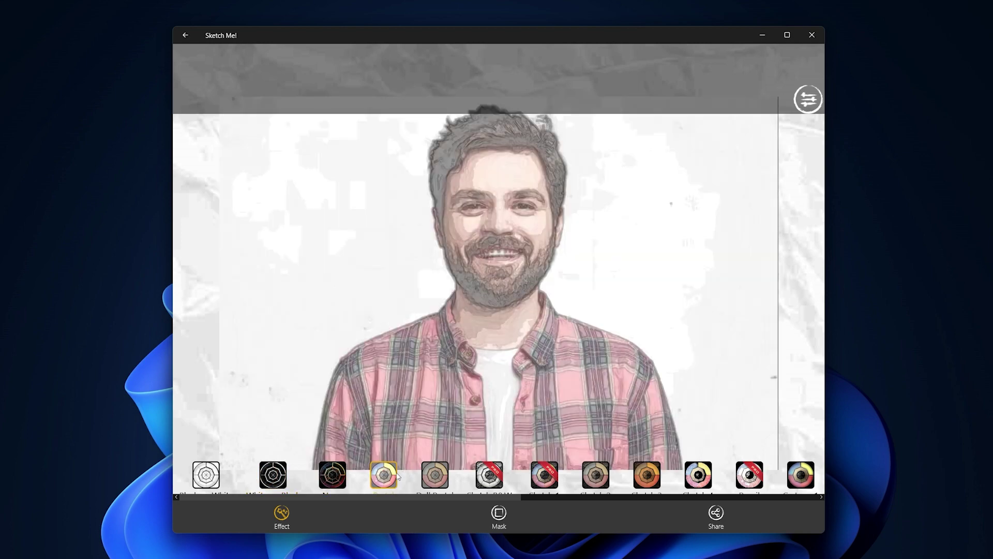
{"action": "left_click", "coordinate": [435, 475]}
Preview black-and-white, orange-toned and Pop Art looks, then switch to a cartoon effect.
{"action": "left_click", "coordinate": [490, 475]}
{"action": "left_click", "coordinate": [646, 475]}
{"action": "left_click", "coordinate": [596, 475]}
{"action": "scroll", "coordinate": [626, 476], "scroll_direction": "down", "scroll_amount": 5}
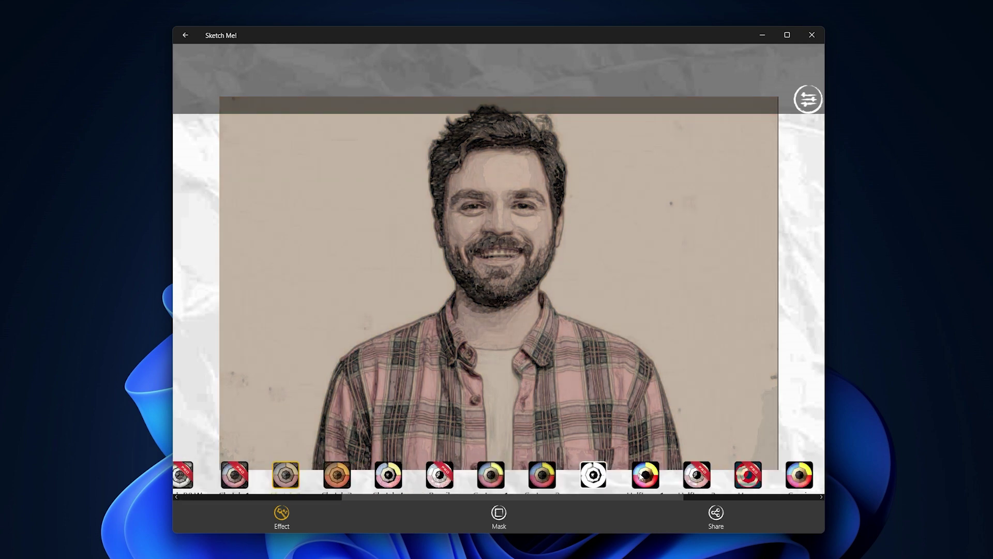
{"action": "left_click", "coordinate": [668, 477]}
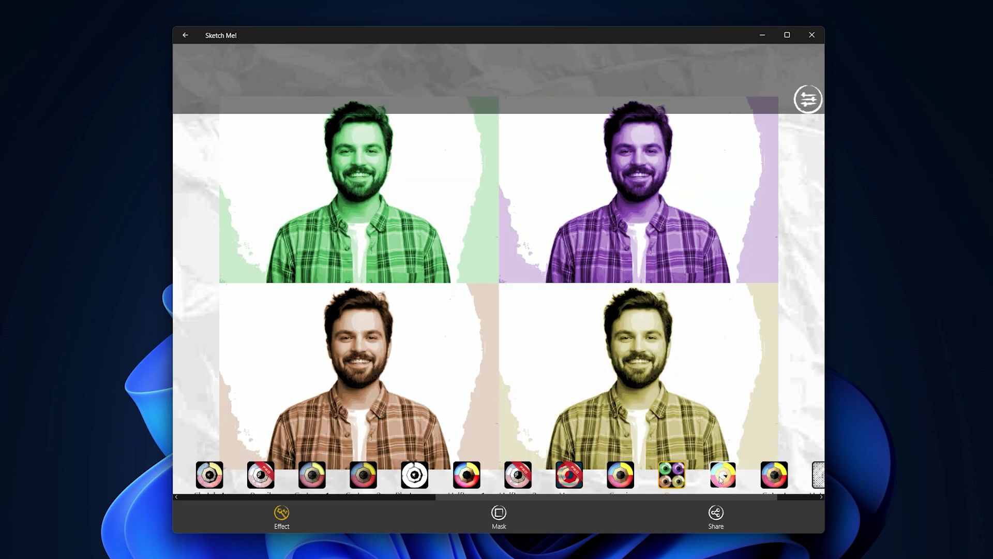
{"action": "left_click", "coordinate": [714, 479]}
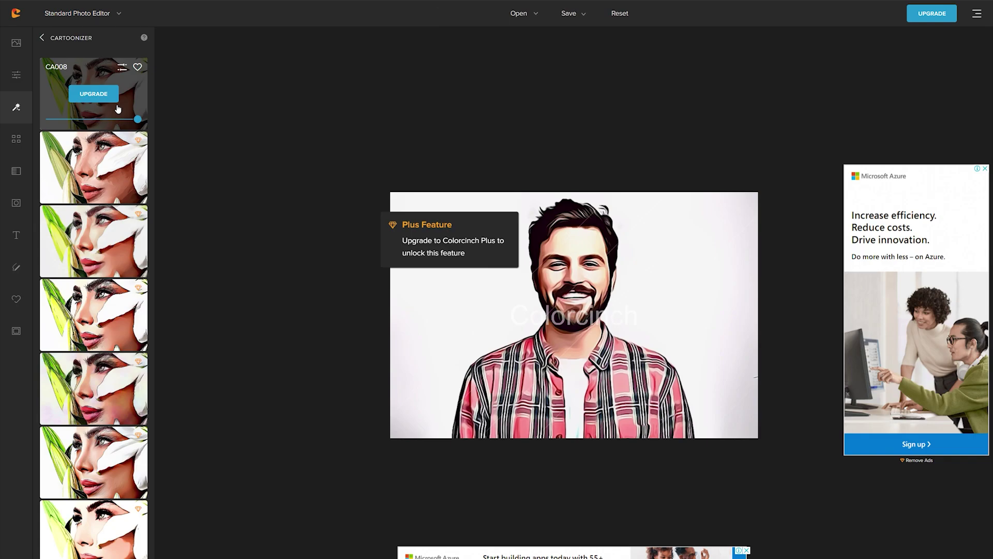
Pick the CA021 cartoon effect and lower its Color Range slider.
{"action": "scroll", "coordinate": [118, 109], "scroll_direction": "down", "scroll_amount": 3}
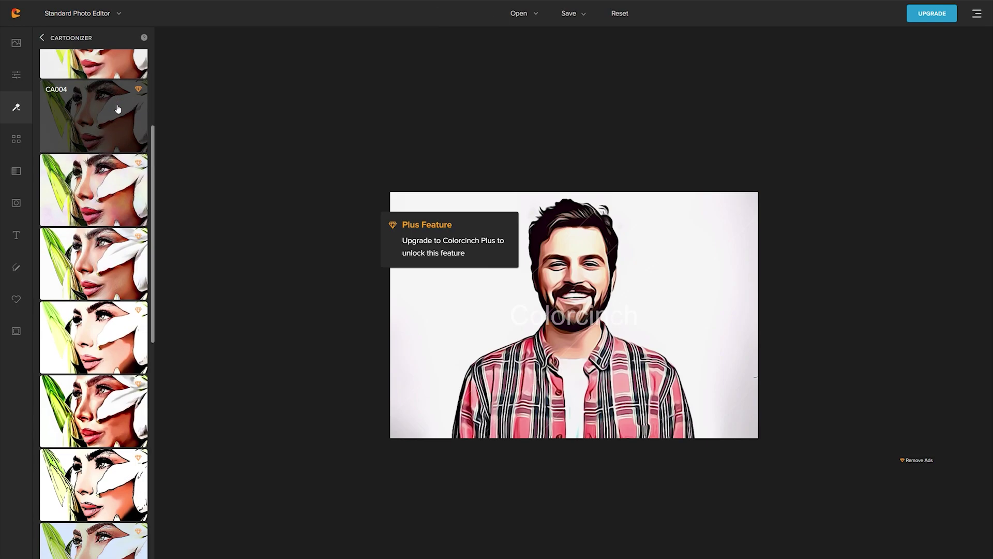
{"action": "scroll", "coordinate": [118, 109], "scroll_direction": "down", "scroll_amount": 10}
{"action": "left_click", "coordinate": [122, 170]}
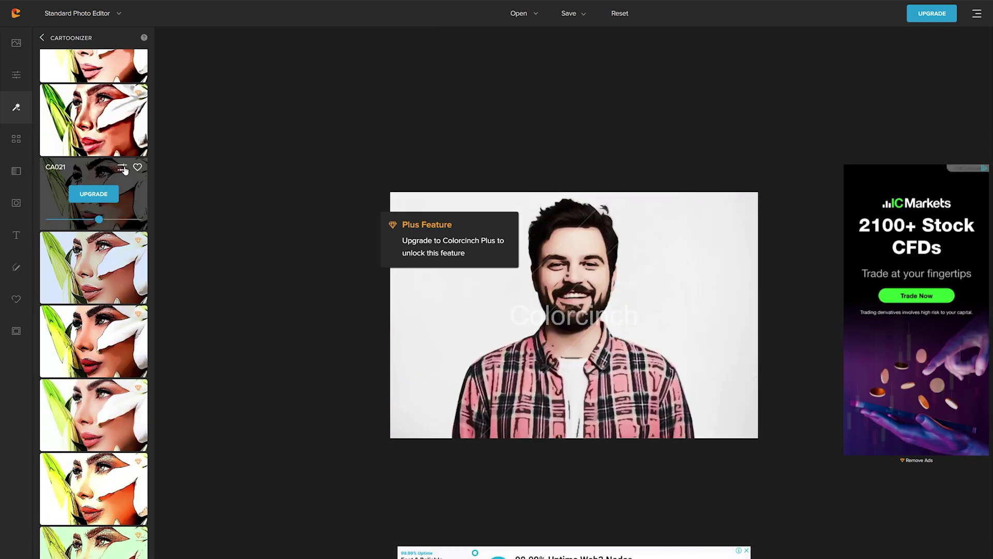
{"action": "left_click", "coordinate": [123, 169]}
{"action": "mouse_move", "coordinate": [218, 162]}
{"action": "left_mouse_down"}
{"action": "mouse_move", "coordinate": [190, 162]}
{"action": "mouse_move", "coordinate": [201, 163]}
{"action": "left_mouse_up"}
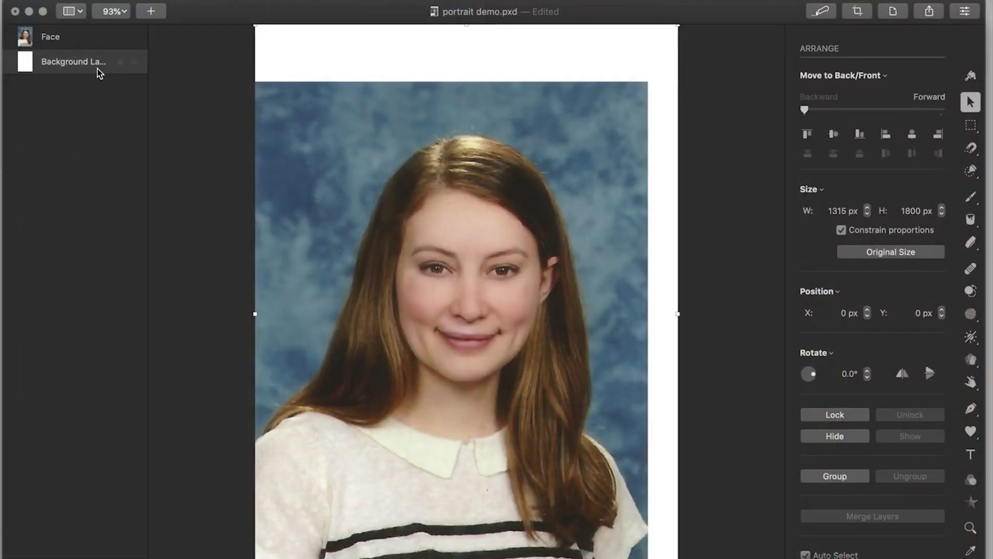
Lock the Background layer, sample the hair's brown, and fill the hair with it.
{"action": "left_click", "coordinate": [121, 62]}
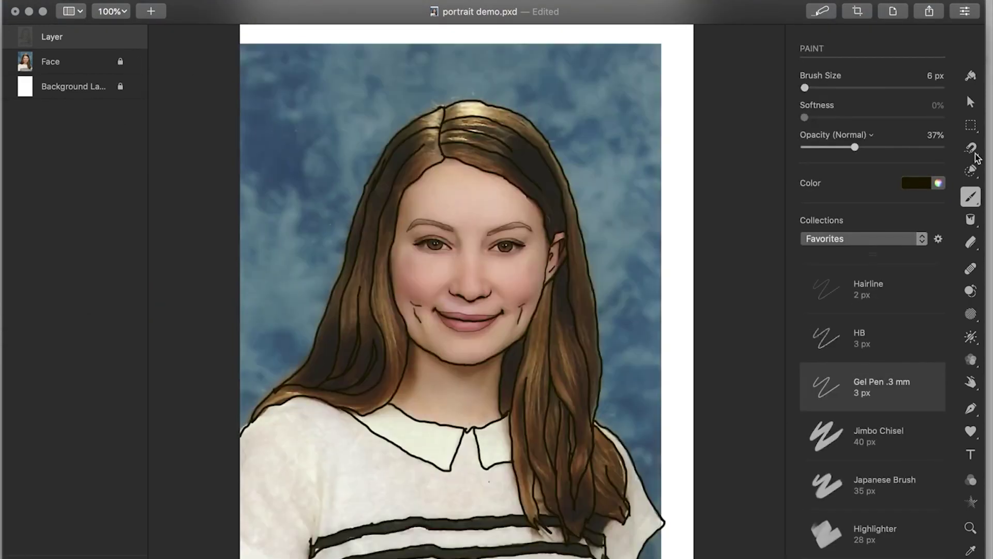
{"action": "left_click", "coordinate": [971, 219]}
{"action": "left_click", "coordinate": [938, 266]}
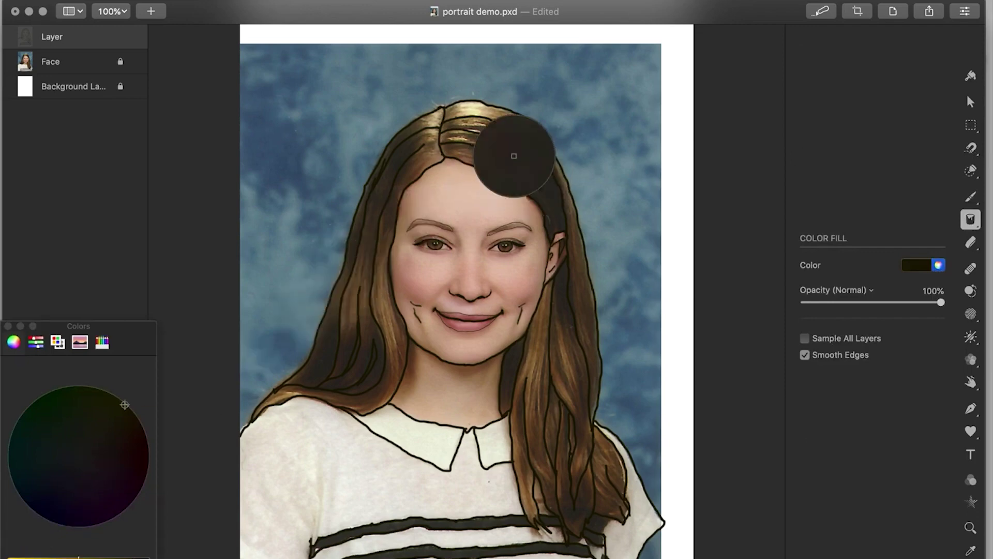
{"action": "left_click", "coordinate": [392, 306]}
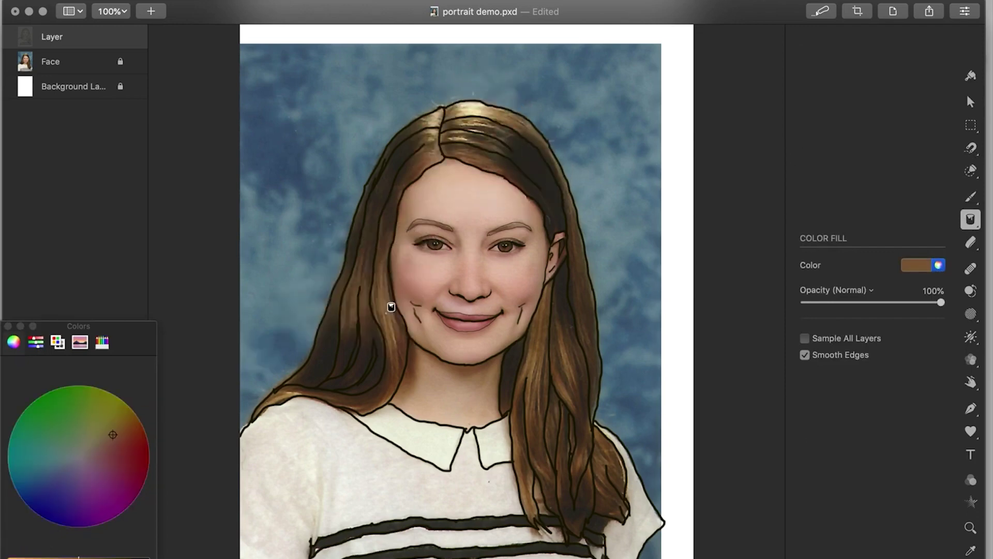
{"action": "left_click", "coordinate": [8, 326]}
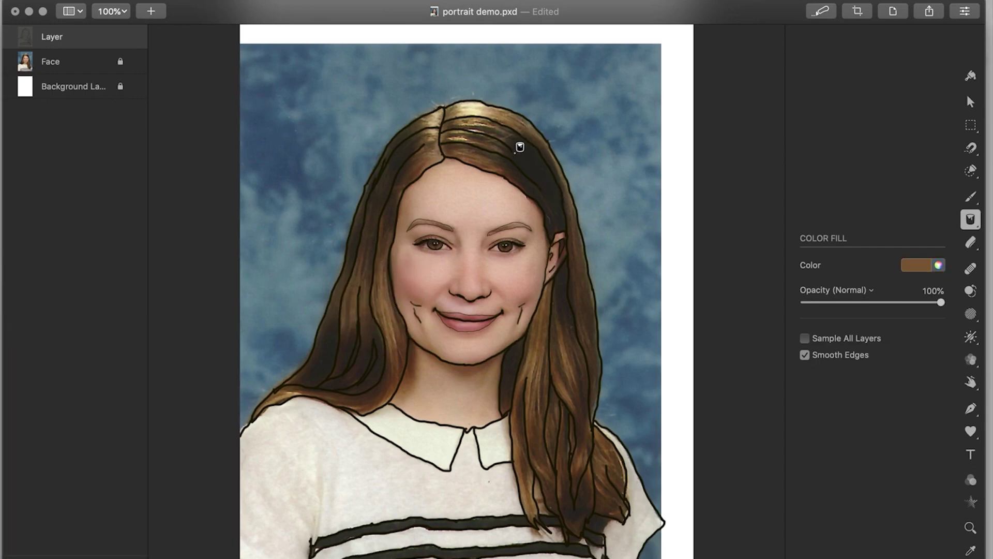
{"action": "left_click_drag", "start_coordinate": [536, 152], "coordinate": [576, 511]}
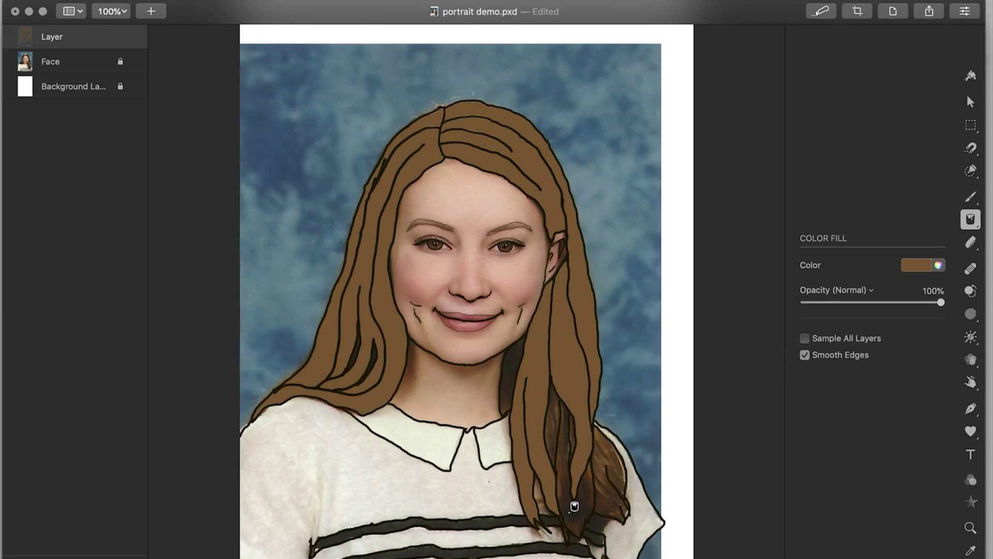